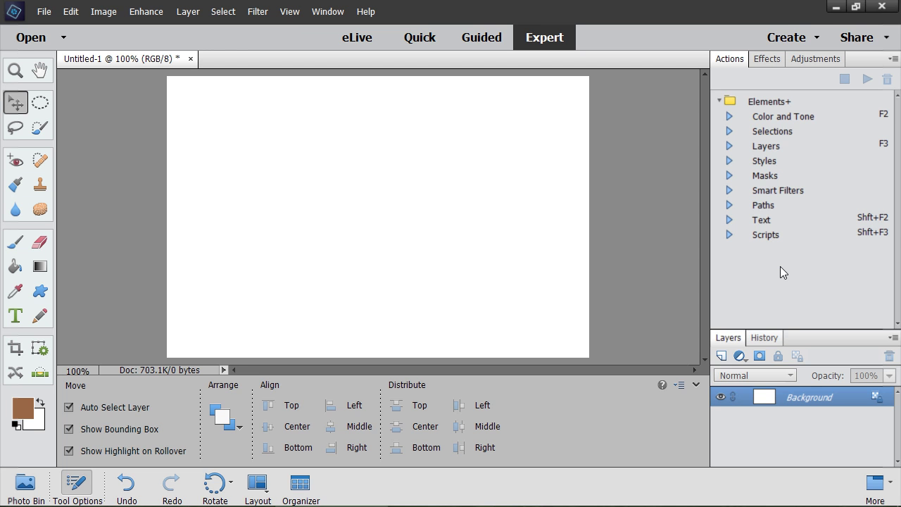
Step: Run the Elements+ Shortcuts+ script and apply its Photoshop Keys shortcut preset
left_click(774, 236)
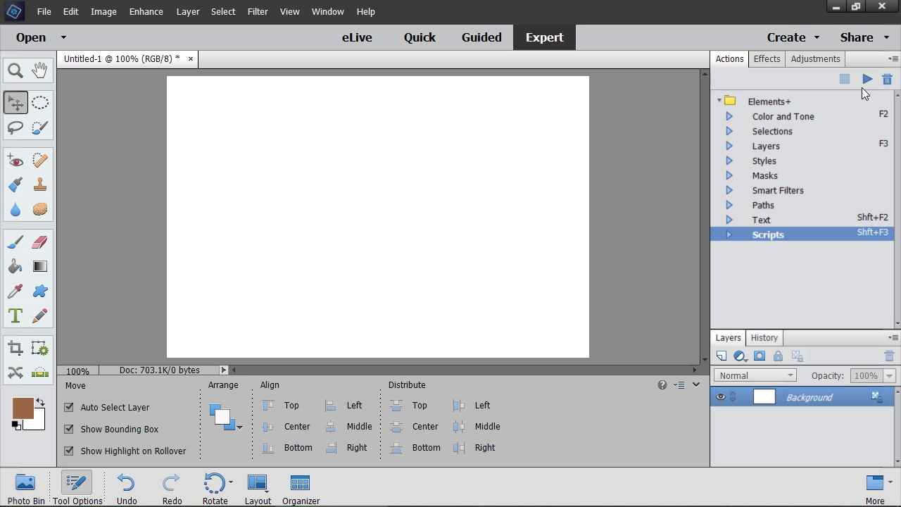
left_click(867, 80)
left_click(403, 303)
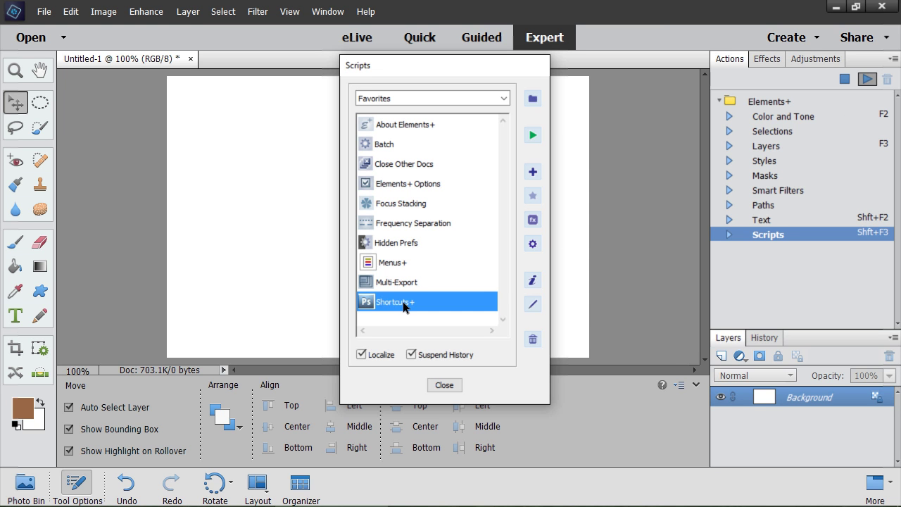
double_click(404, 305)
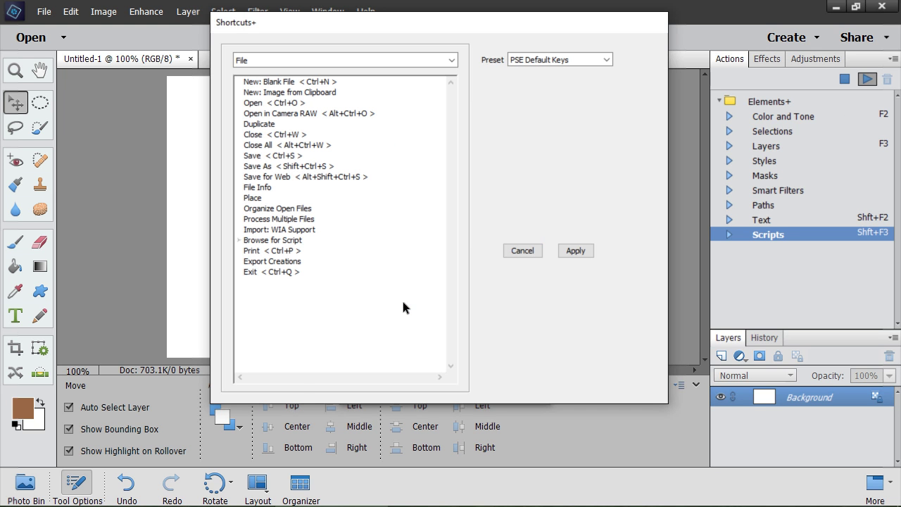
left_click(607, 61)
left_click(556, 103)
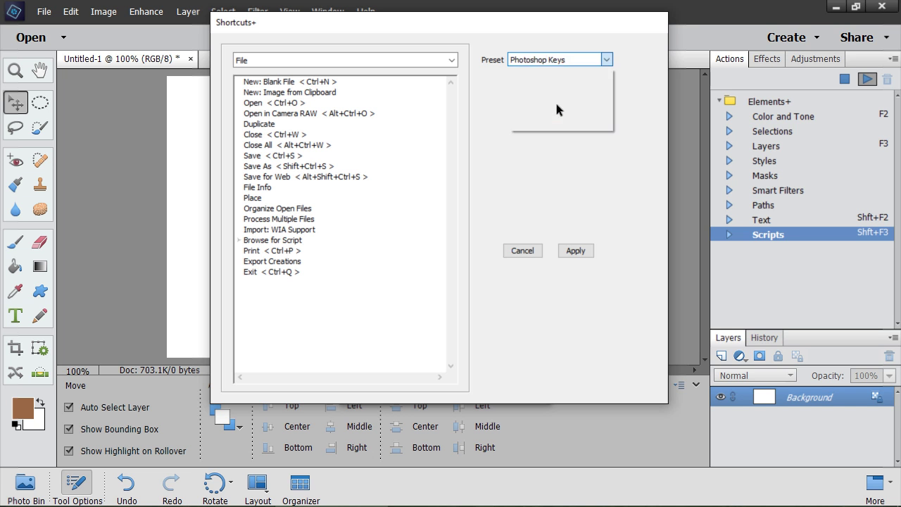
left_click(564, 251)
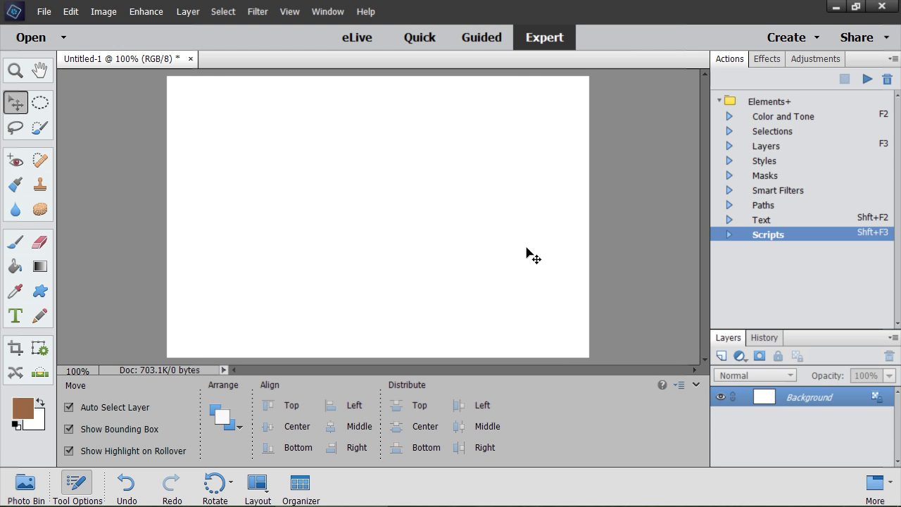
Step: Switch to the Pen tool and place the stem's first anchor left of the canvas centre
key("n")
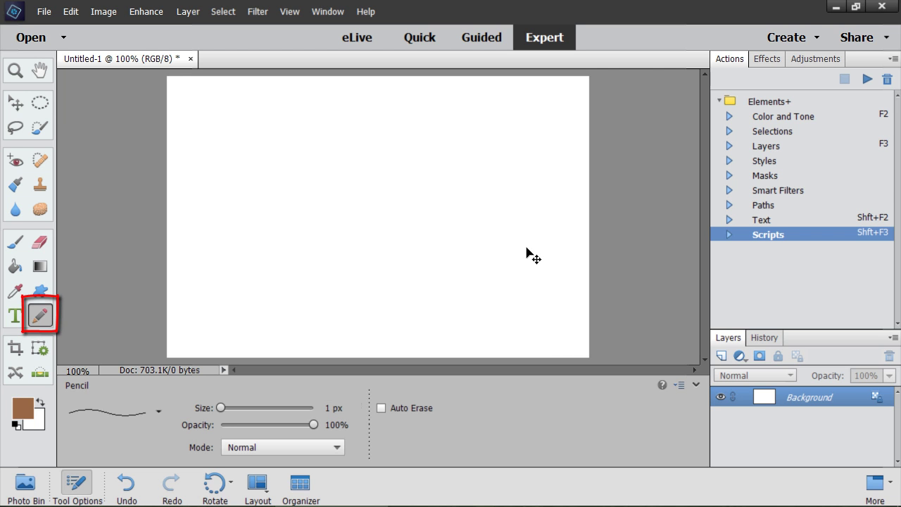
key("n")
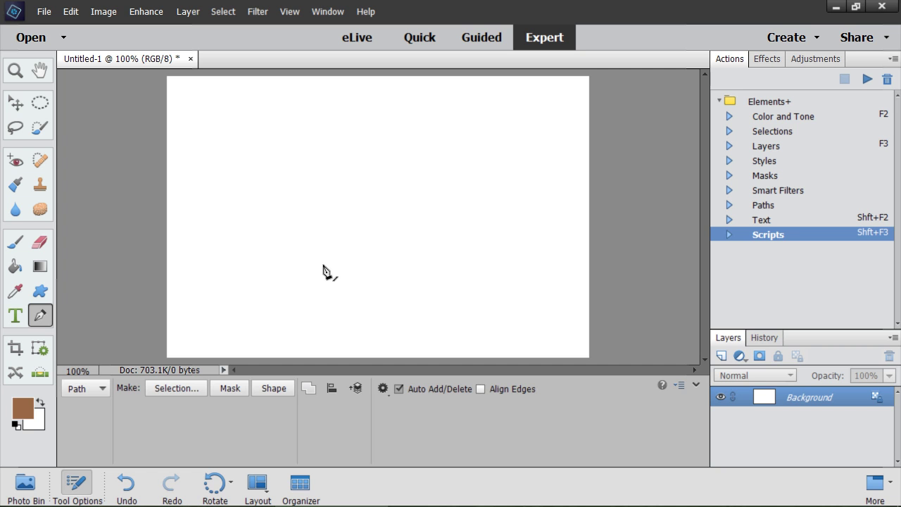
left_click(327, 177)
Step: Add the stem's top anchor and fill the path with a brown #a86540 Color Fill 1 layer
left_click(374, 171)
left_click(184, 12)
mouse_move(225, 107)
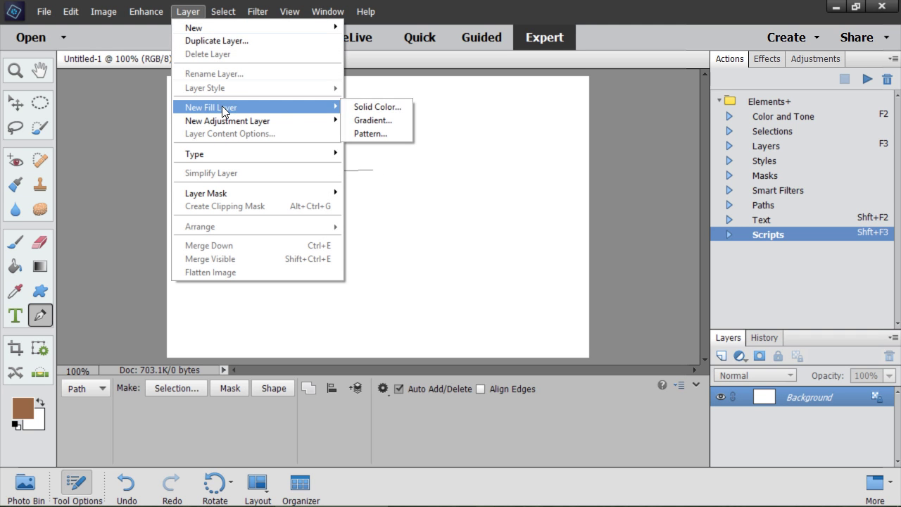
left_click(355, 107)
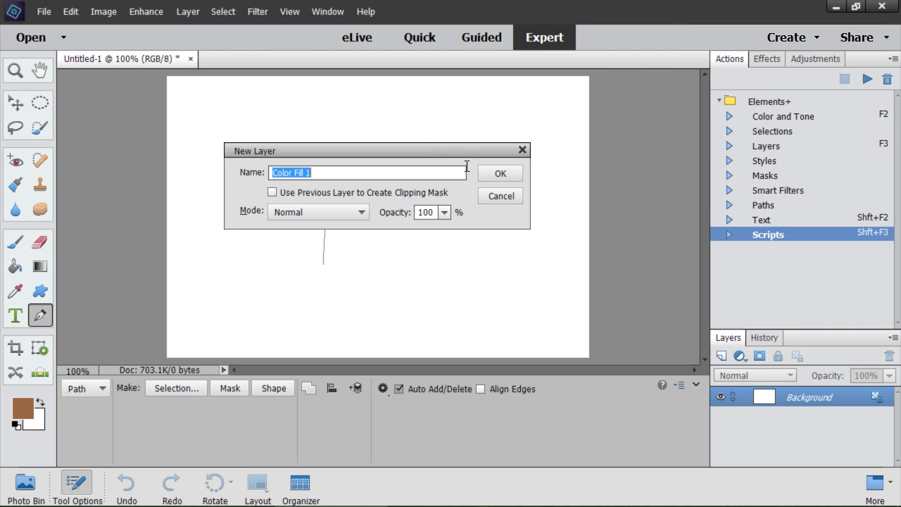
left_click(486, 176)
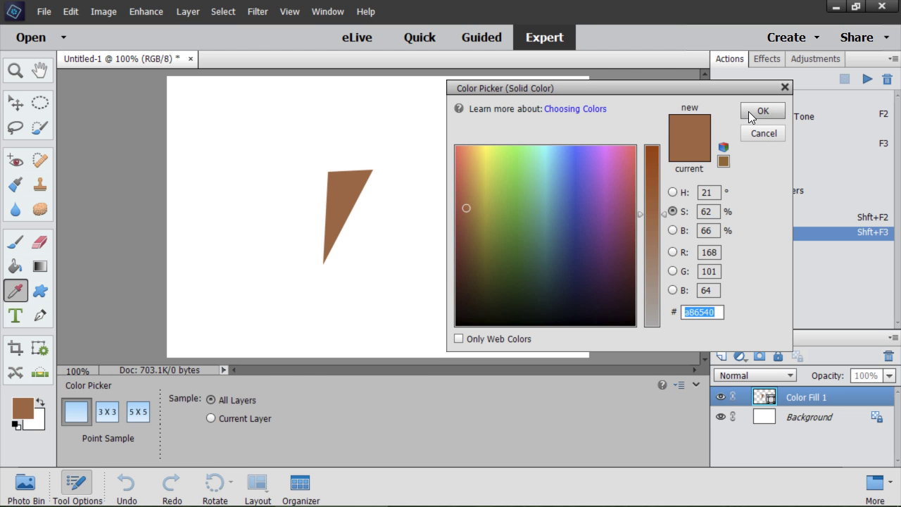
left_click(749, 111)
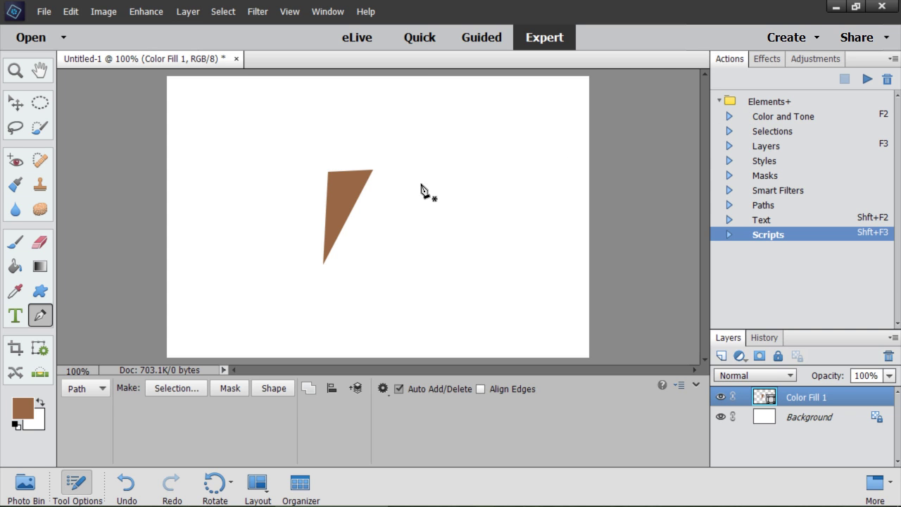
Step: Add the stem's bottom-right anchor and close the path back at its starting anchor
left_click(356, 191, "ctrl")
left_click(377, 263)
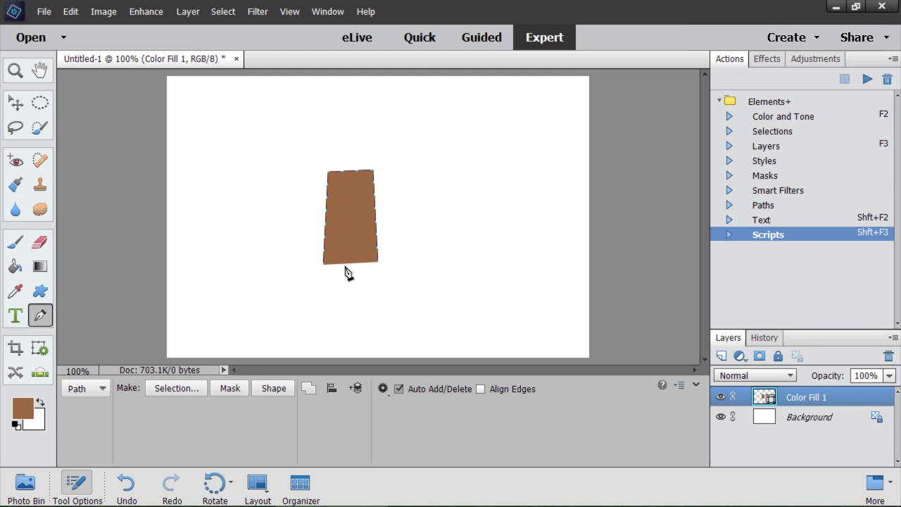
left_click(323, 265)
Step: Draw a curved dome cap with left, top and right anchors, closing at the first anchor
left_click(280, 146)
left_click(348, 96)
left_click_drag(350, 97, 409, 97)
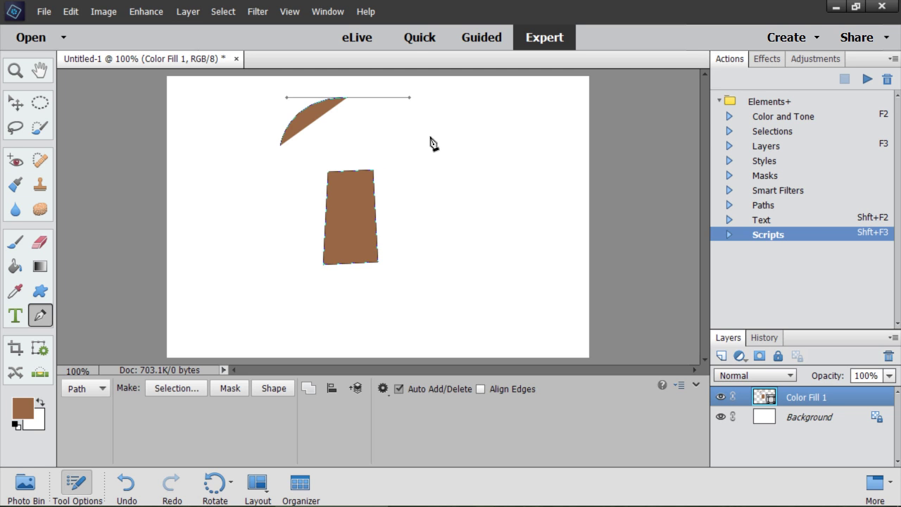
left_click(432, 141)
mouse_move(432, 140)
left_mouse_down()
mouse_move(406, 164)
mouse_move(377, 169)
mouse_move(416, 145)
left_mouse_up()
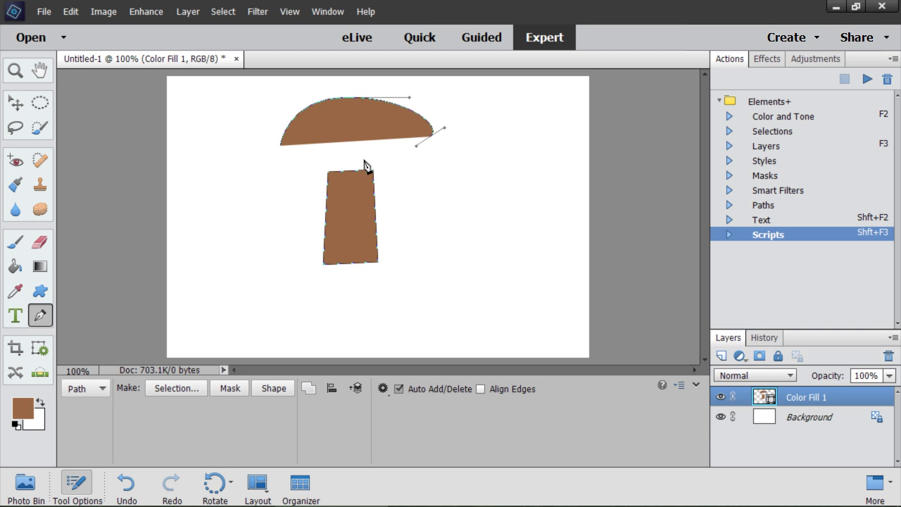
left_click(280, 146)
left_click_drag(280, 146, 252, 122)
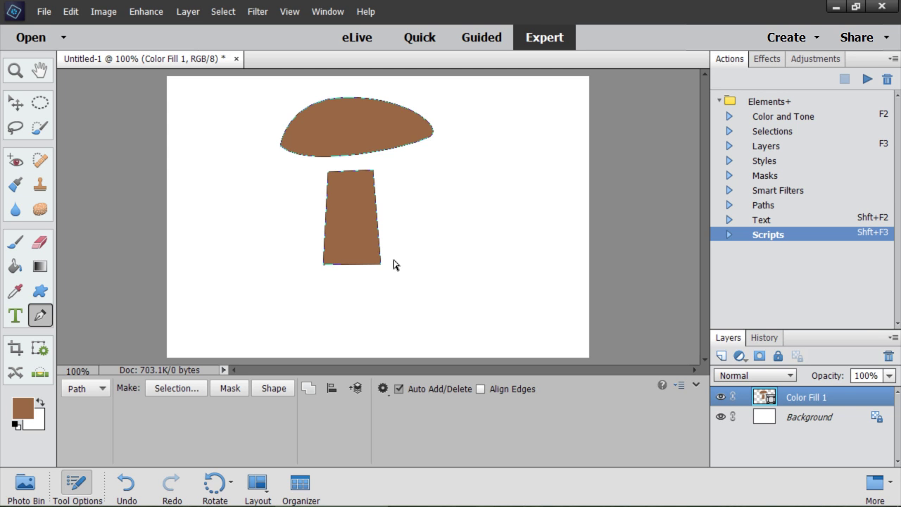
Step: Select the stem's two bottom anchors and nudge them up with the Up arrow
left_click_drag(394, 260, 287, 276)
key("Up")
key("Up")
key("Up")
key("Up")
key("Up")
key("Up")
key("Up")
key("Up")
Step: Round the stem's bottom corners with curved handles and add an anchor on its top edge
key("alt")
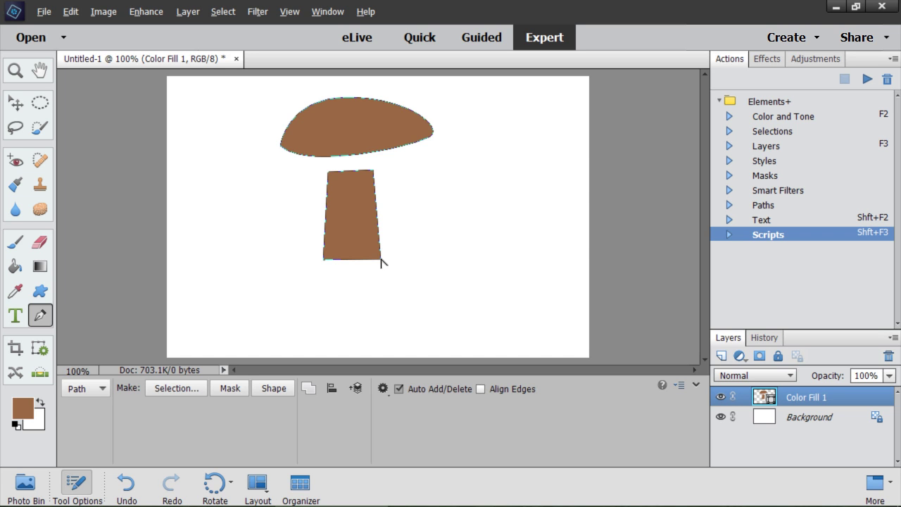
left_click_drag(381, 260, 370, 268)
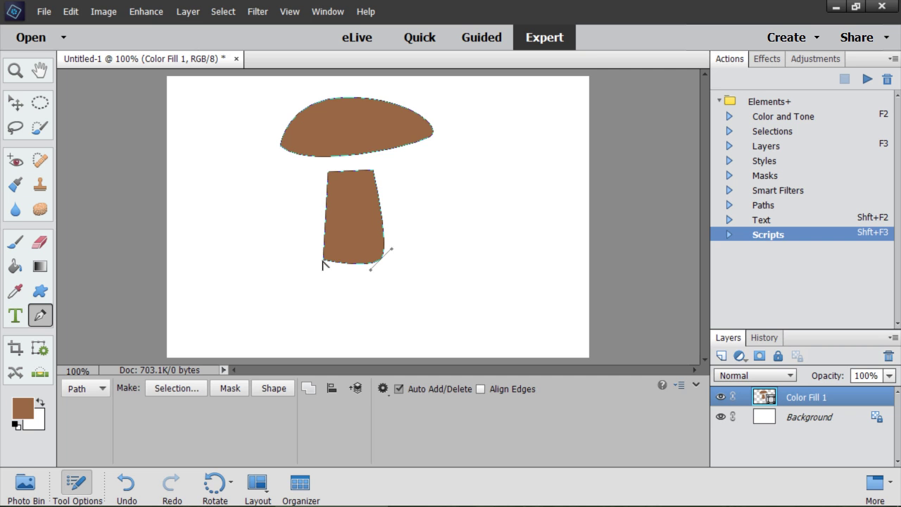
mouse_move(324, 256)
left_mouse_down()
mouse_move(336, 281)
mouse_move(288, 256)
mouse_move(282, 238)
mouse_move(301, 258)
mouse_move(313, 255)
left_mouse_up()
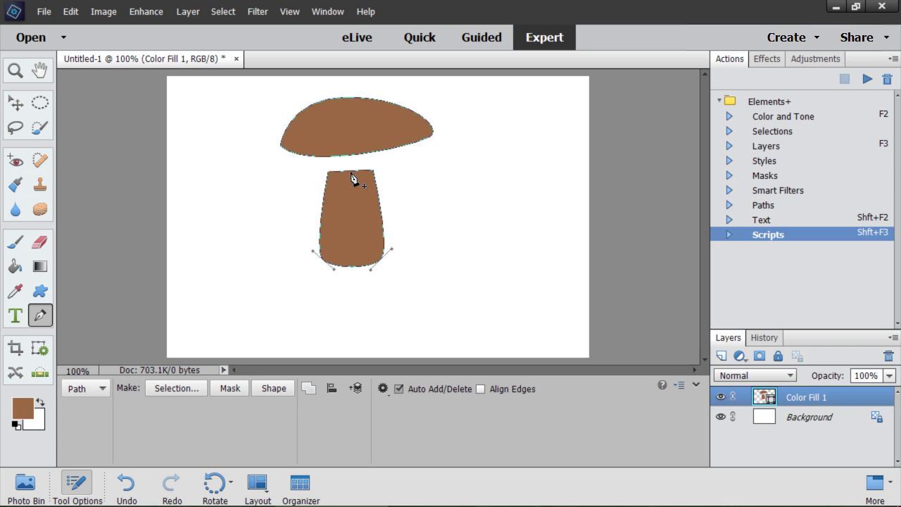
left_click(352, 171)
Step: Reshape the cap's left and right tips, delete its top anchor, and lower the cap onto the stem
left_click_drag(276, 154, 294, 117)
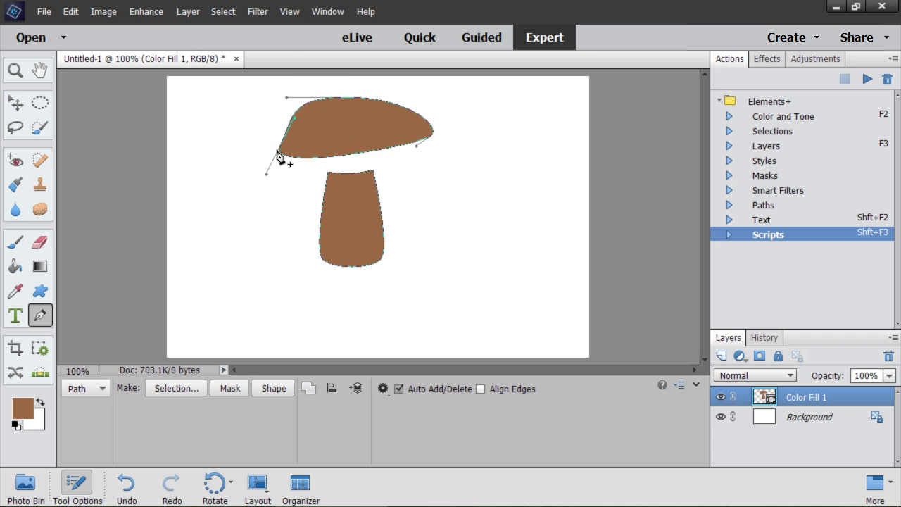
left_click_drag(270, 171, 337, 177)
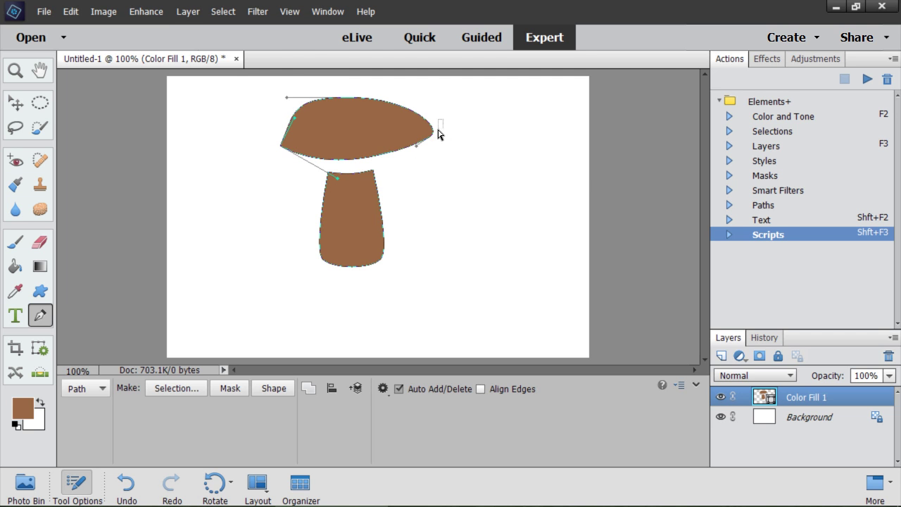
mouse_move(444, 120)
left_mouse_down()
mouse_move(427, 156)
mouse_move(444, 129)
left_mouse_up()
left_click_drag(446, 131, 444, 129)
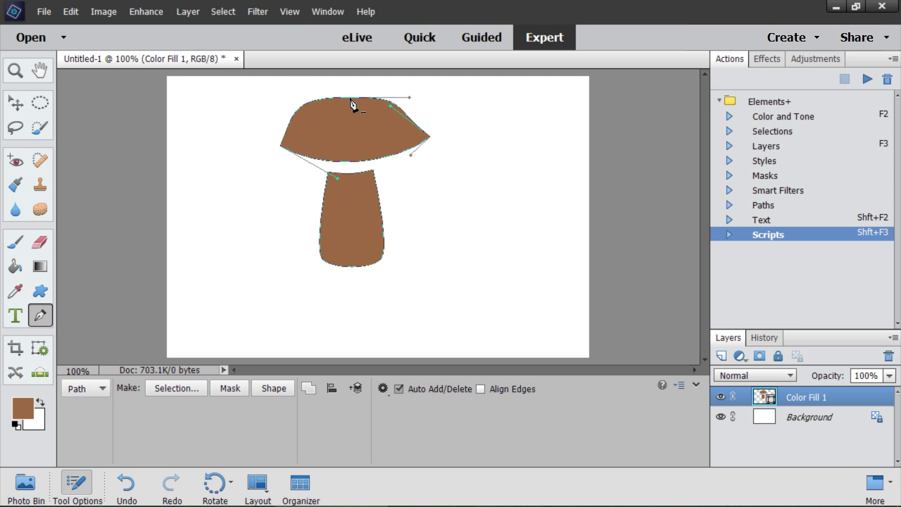
left_click(350, 100)
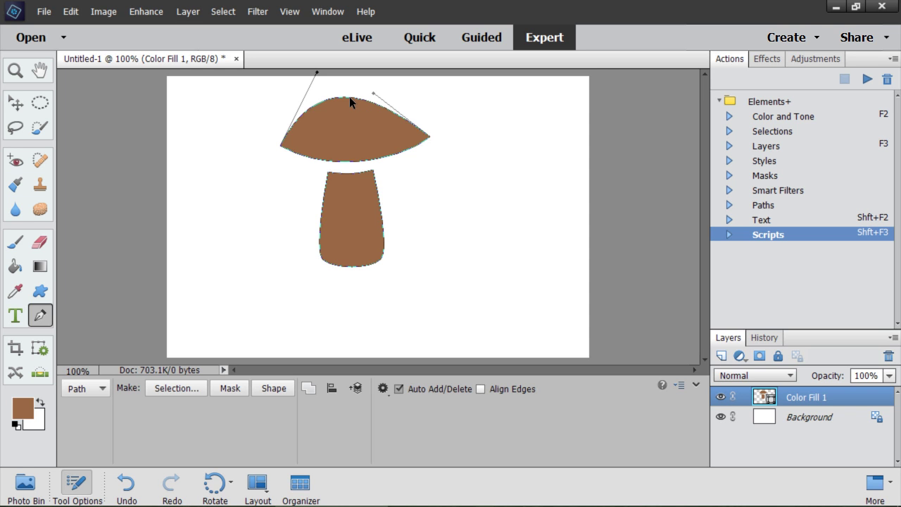
left_click_drag(349, 97, 349, 105)
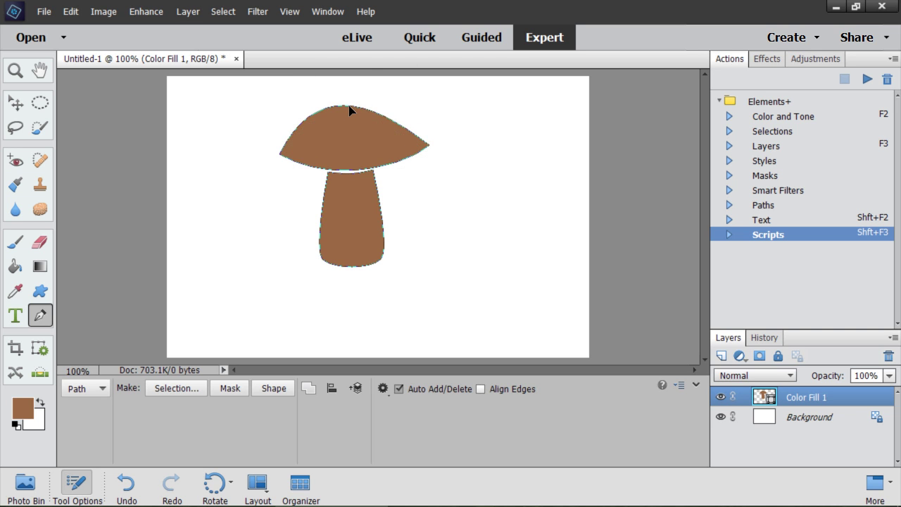
Step: Draw a closed, spiky grass tuft outline to the left of the stem
left_click(210, 248)
left_click(231, 266)
left_click(236, 206)
left_click(241, 243)
left_click(252, 232)
left_click(246, 252)
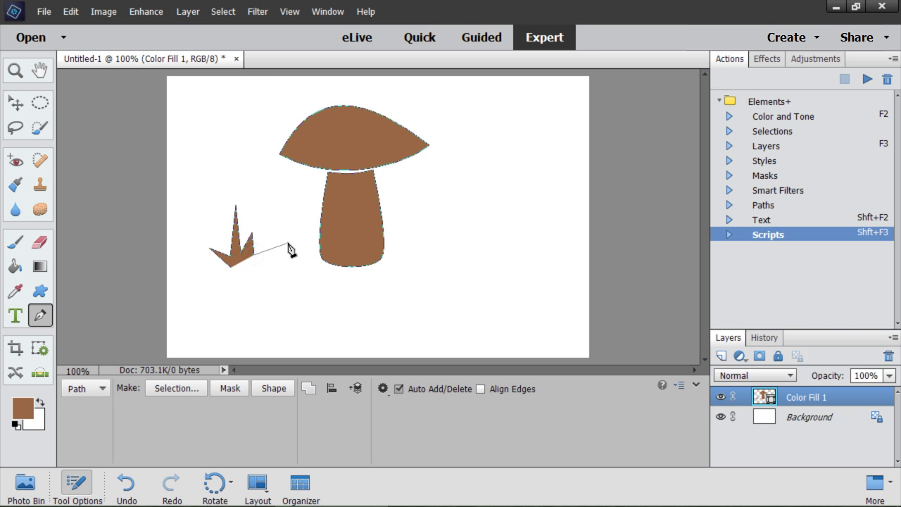
left_click(287, 242)
left_click(268, 268)
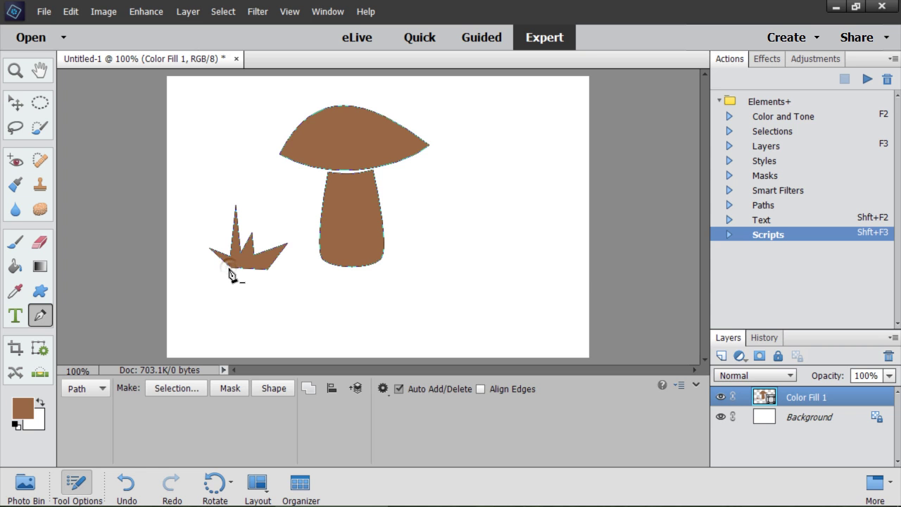
Step: Draw a second closed, spiky grass tuft overlapping the base of the stem
left_click(335, 236)
left_click(355, 248)
left_click(364, 211)
left_click(368, 240)
left_click(378, 242)
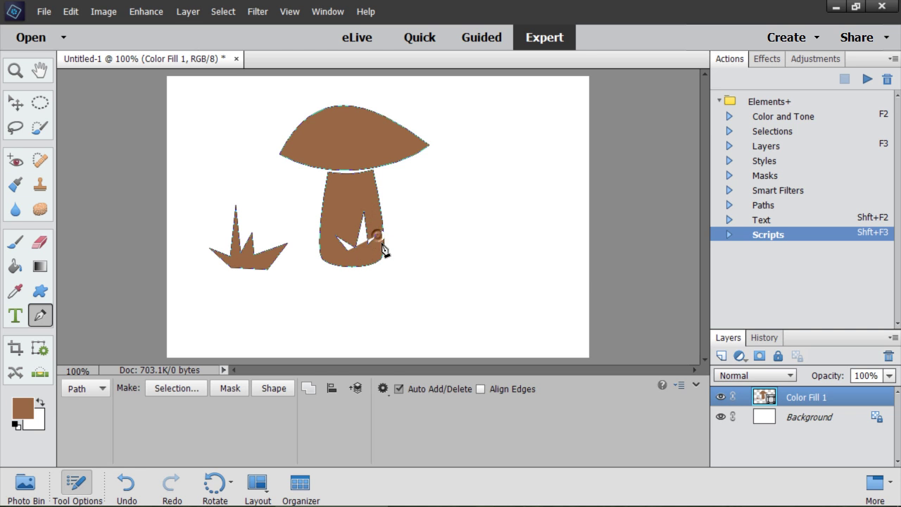
left_click(403, 217)
left_click(384, 246)
left_click(415, 243)
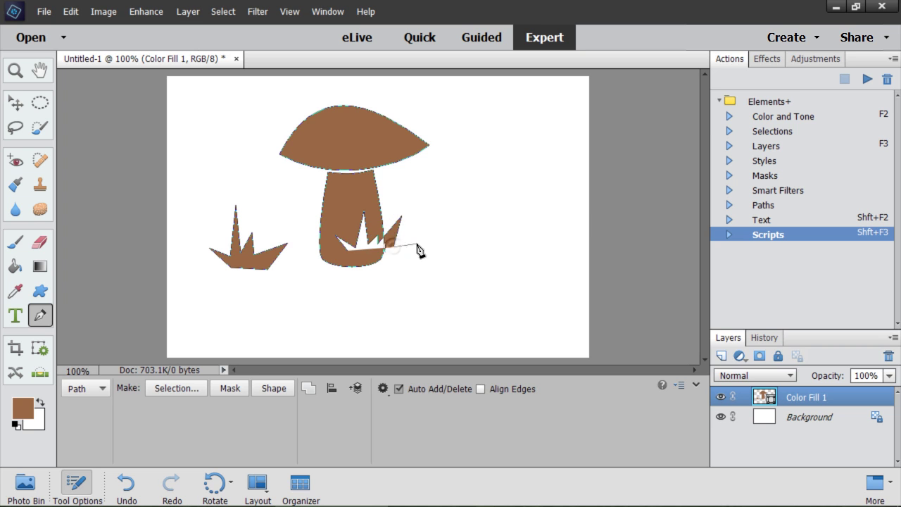
left_click(384, 265)
left_click(362, 266)
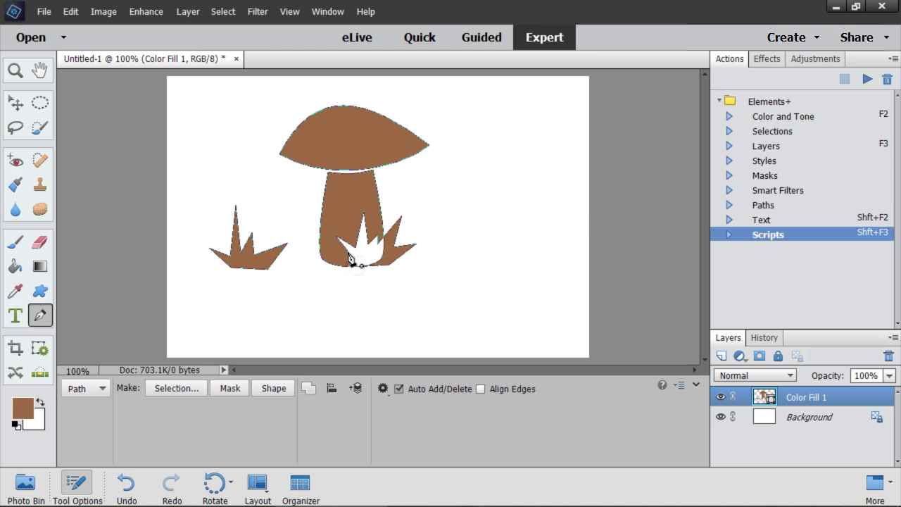
left_click(348, 254)
left_click(41, 291)
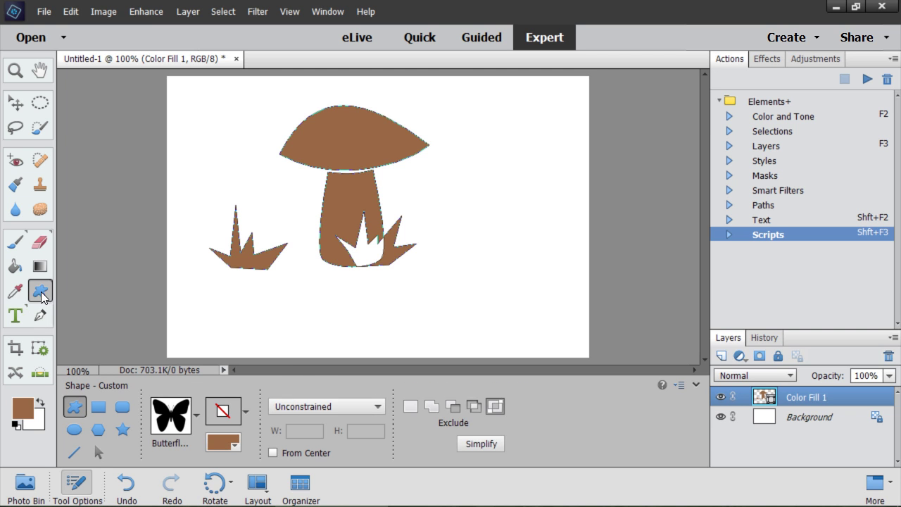
Step: Set the base grass tuft to Add to shape area and shift the left tuft up and right
left_click(99, 452)
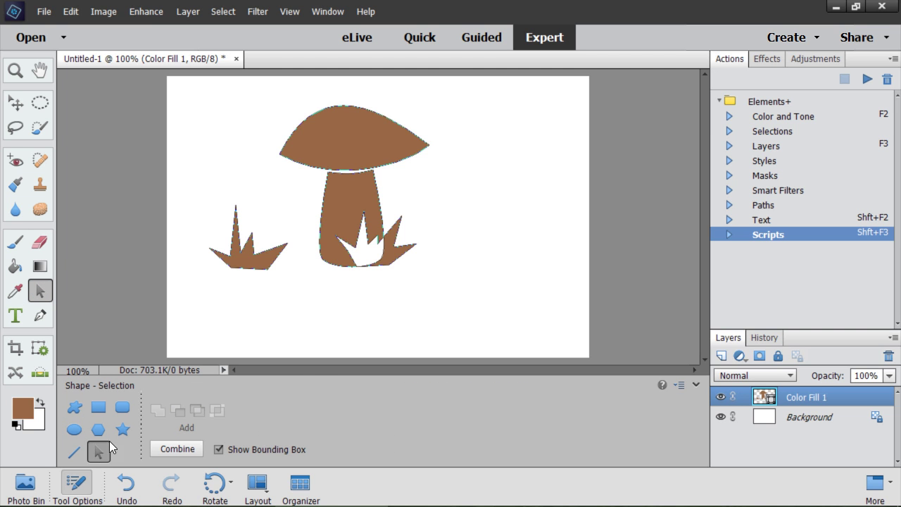
left_click(364, 247)
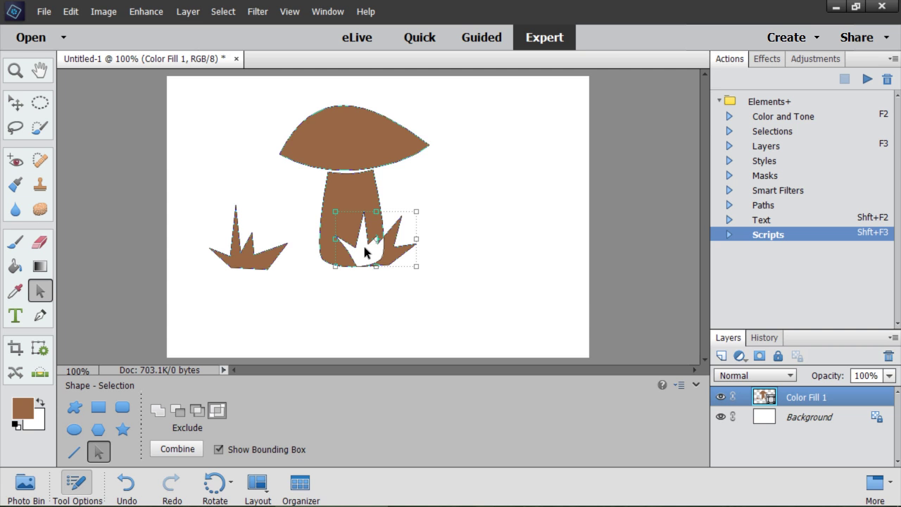
left_click(177, 409)
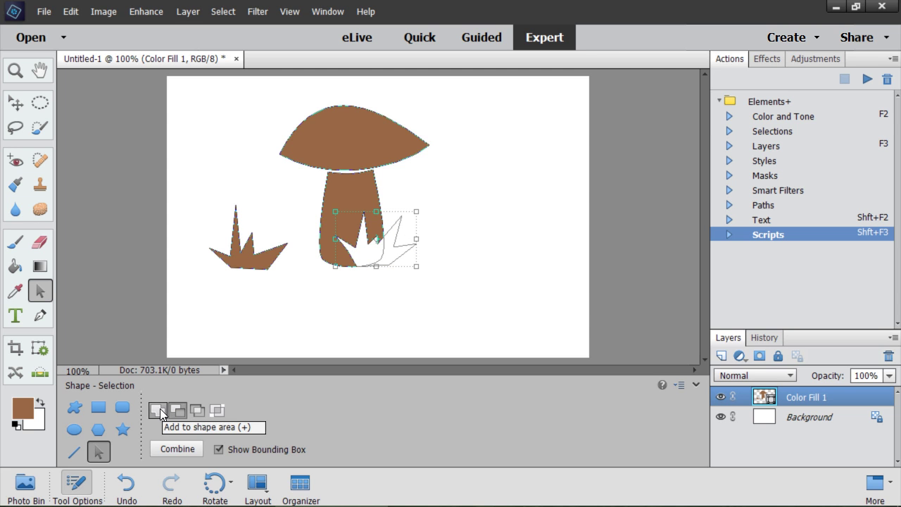
left_click(159, 410)
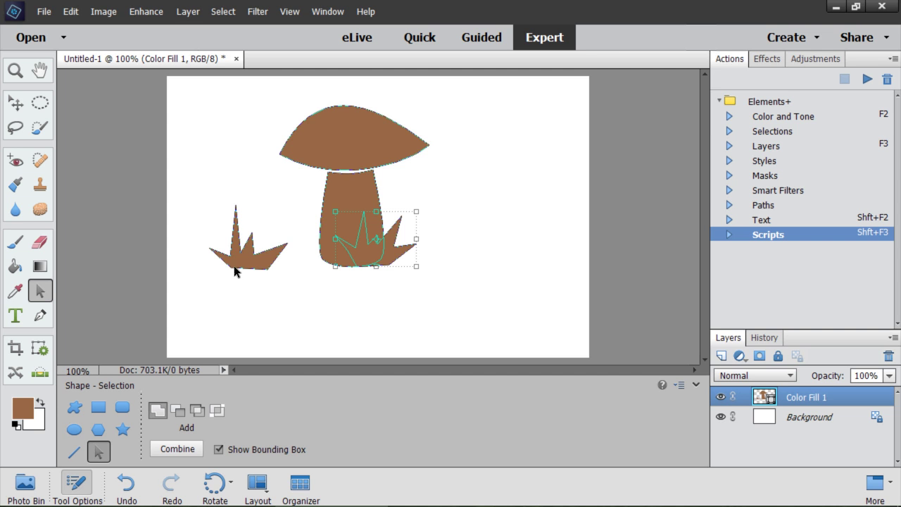
left_click_drag(243, 266, 255, 258)
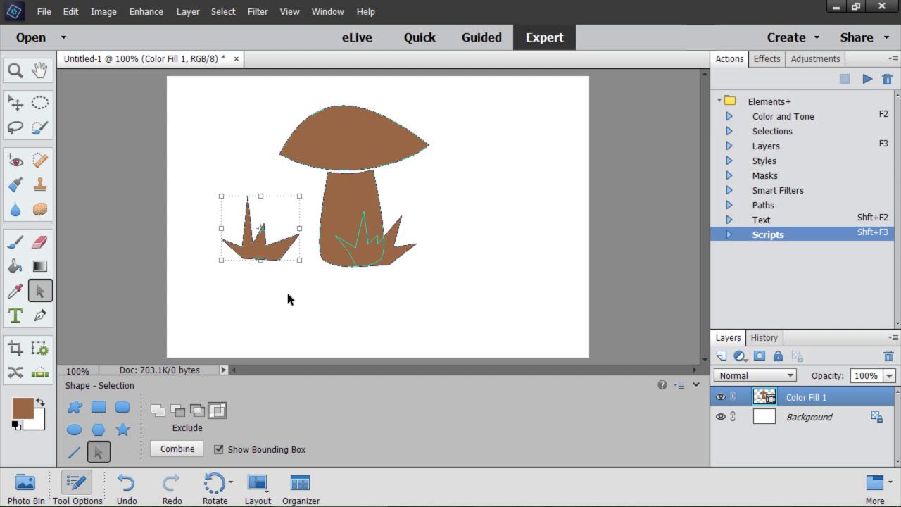
left_click(287, 294)
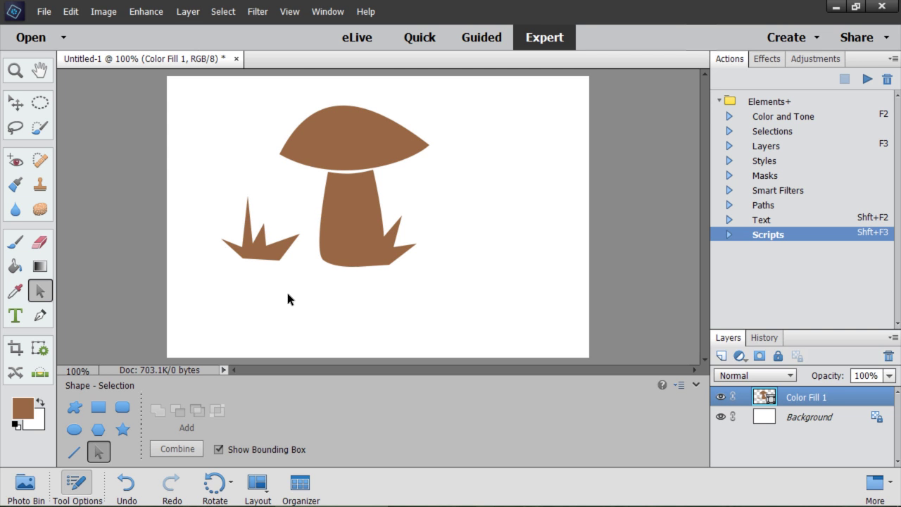